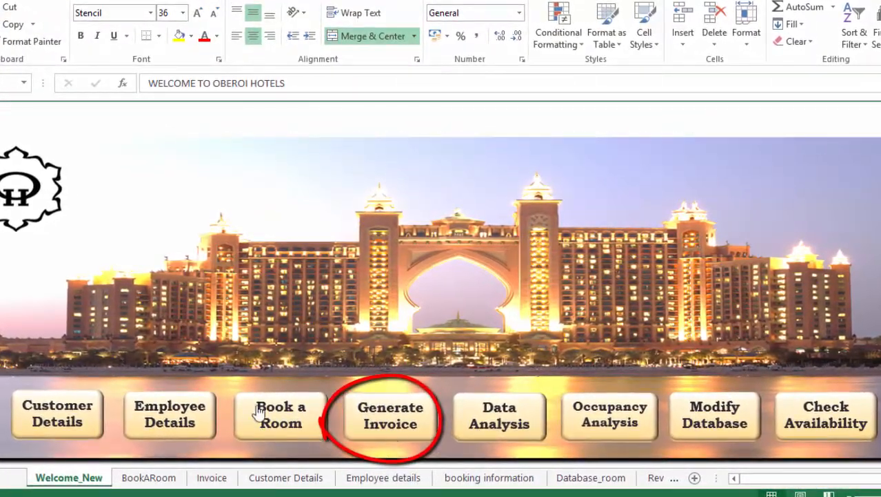
Generate the invoice from the booking information sheet and review its guest details, charges and payable amount.
left_click(391, 416)
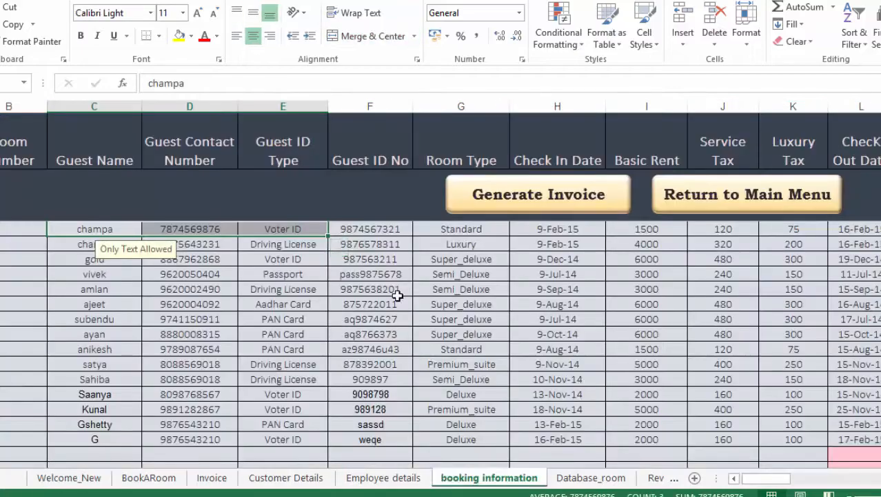
left_click(348, 334)
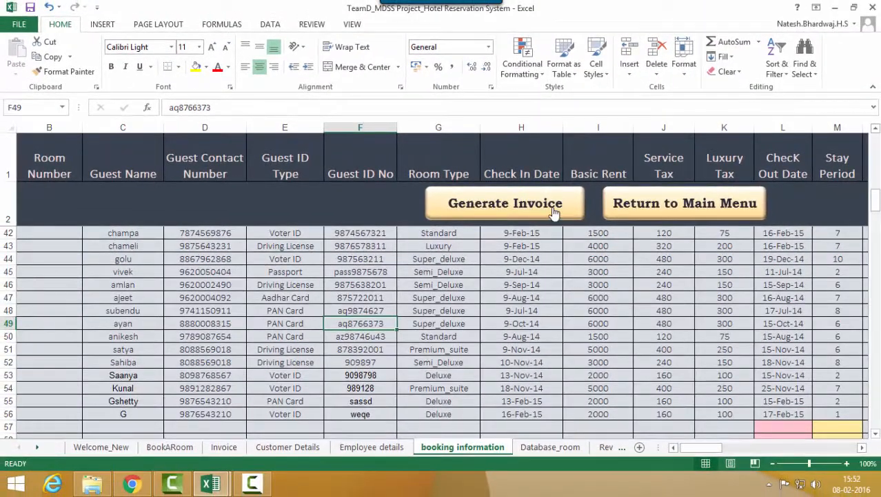
left_click(554, 212)
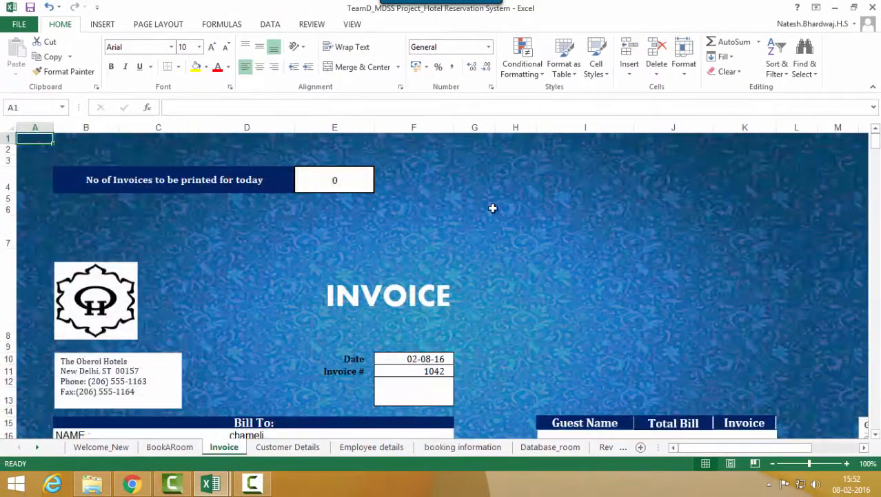
scroll(281, 306, "down", 5)
scroll(285, 299, "up", 3)
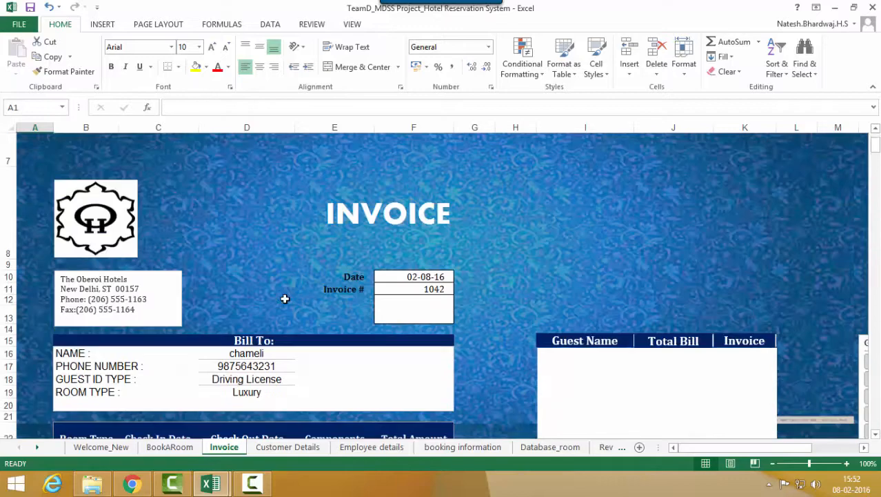
scroll(285, 299, "down", 3)
scroll(286, 299, "down", 1)
Return to the booking information sheet and inspect the nested IF formula behind the first booking's Basic Rent.
left_click(463, 447)
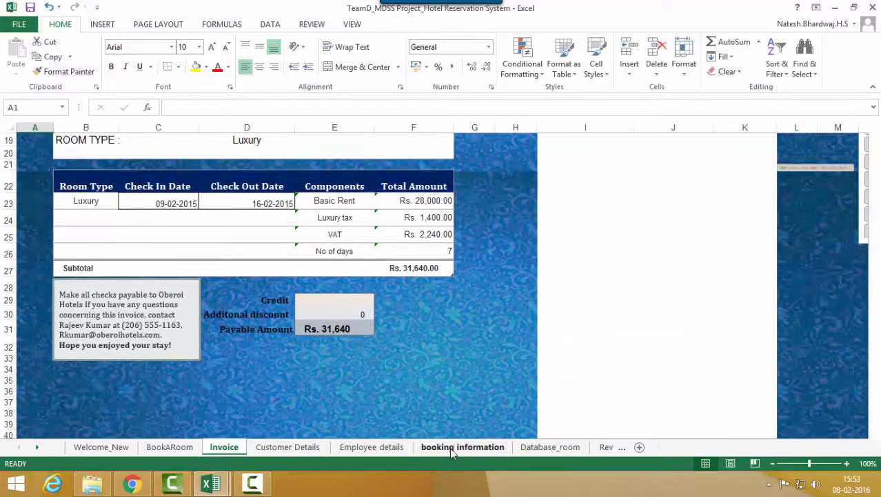
scroll(707, 204, "up", 1)
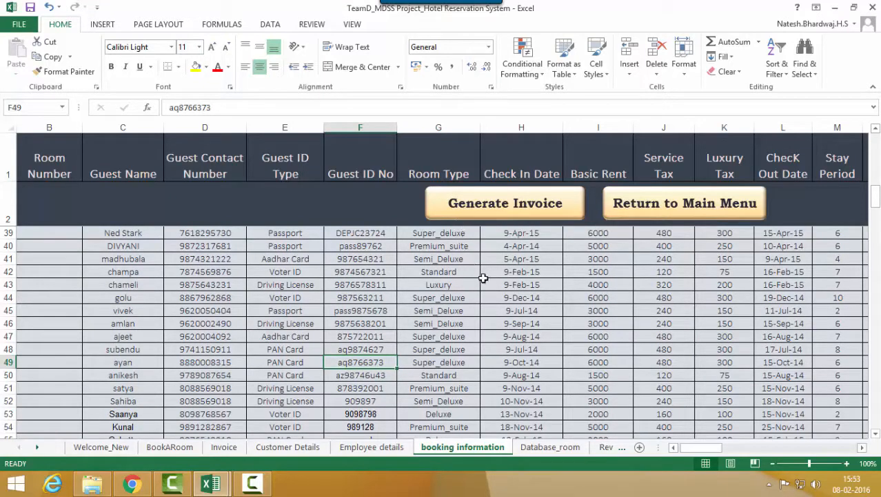
scroll(514, 343, "up", 12)
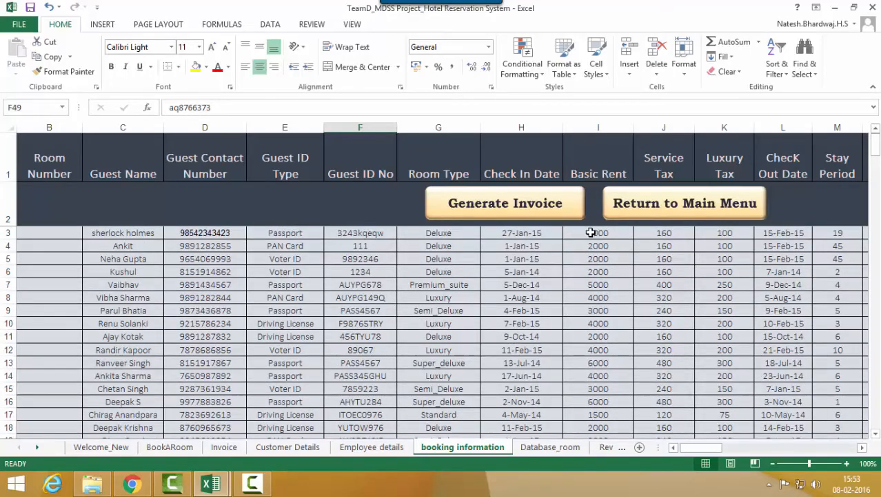
double_click(591, 233)
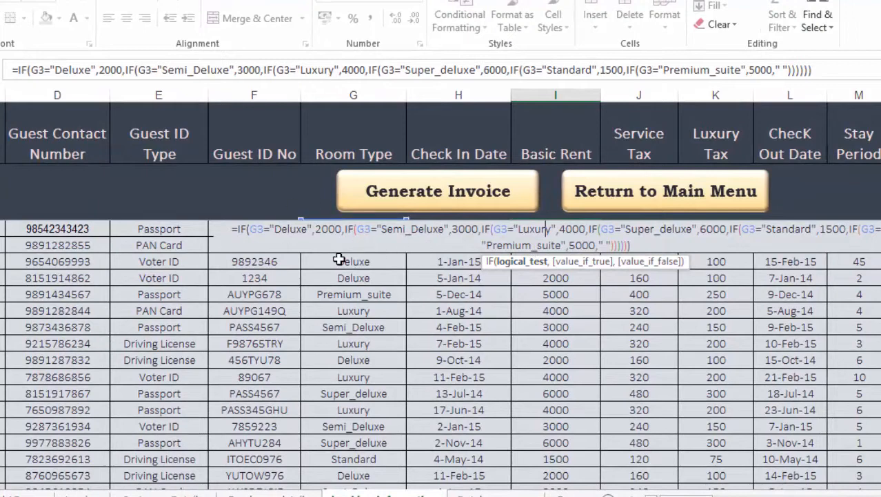
left_click(308, 308)
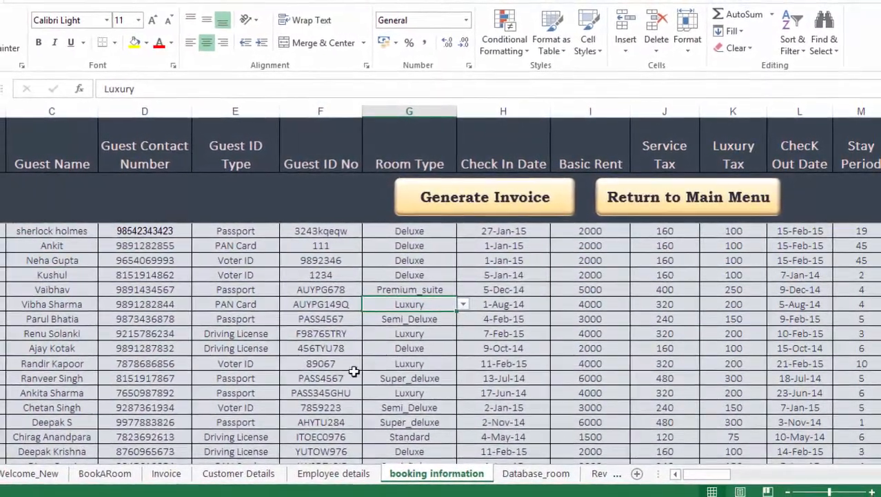
Compare the room type with the basic rent for the Luxury booking in row 8 and the Premium_suite booking in row 7.
mouse_move(720, 473)
left_mouse_down()
mouse_move(741, 476)
mouse_move(726, 475)
left_mouse_up()
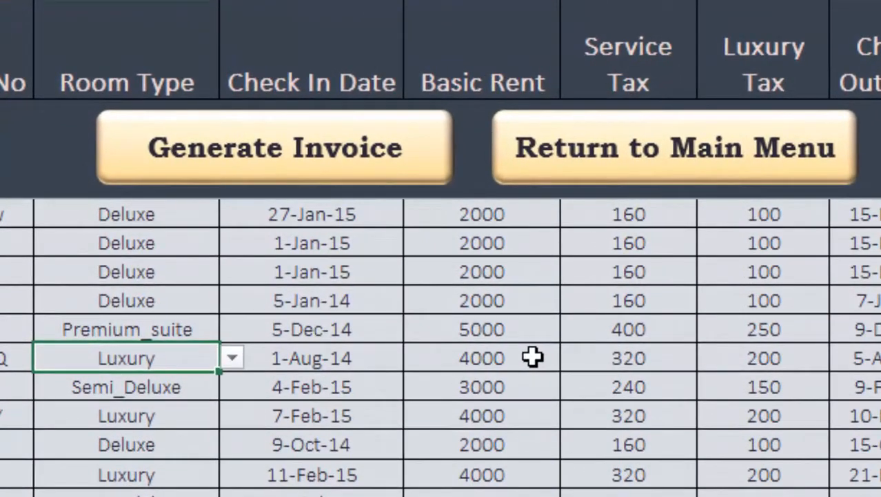
left_click(498, 359)
left_click(150, 365)
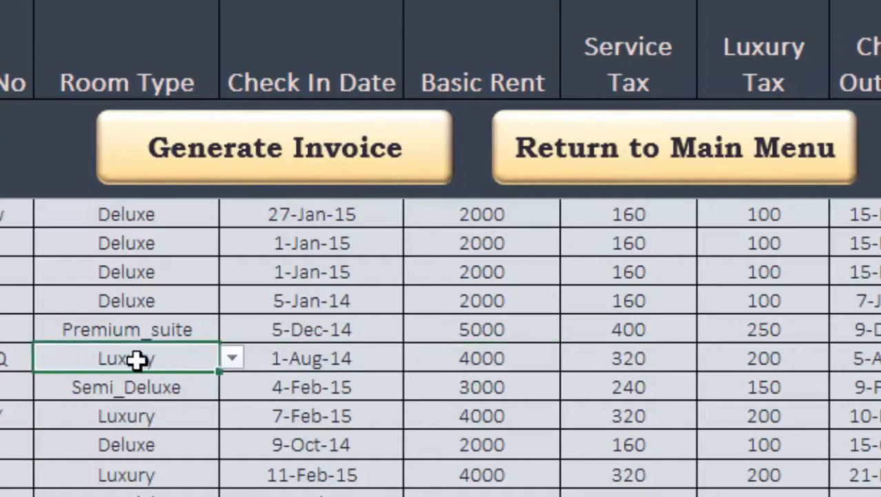
left_click(477, 366)
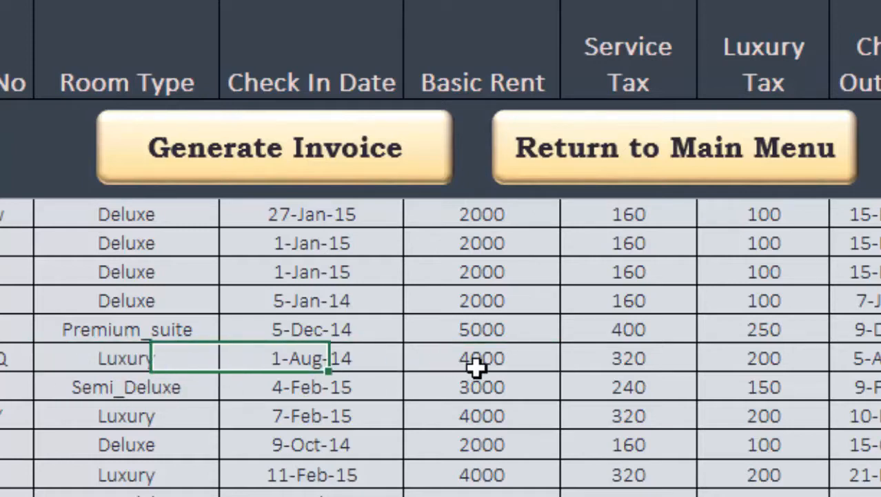
left_click(130, 333)
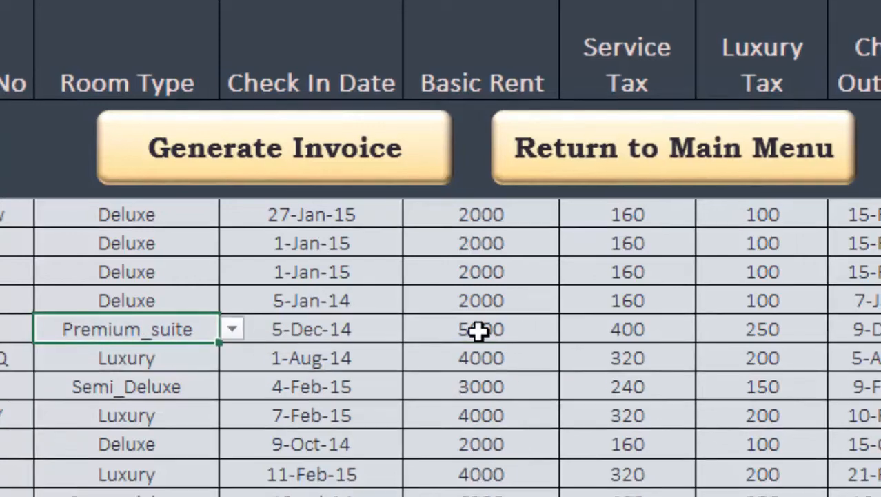
left_click(478, 332)
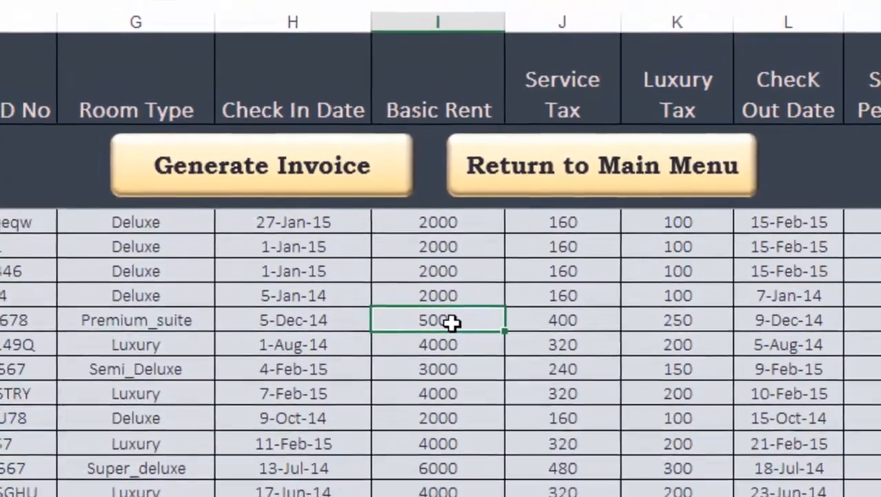
Inspect the Total Bill formula in row 5 and the cells it references, leaving the formula unedited.
scroll(440, 352, "right", 5)
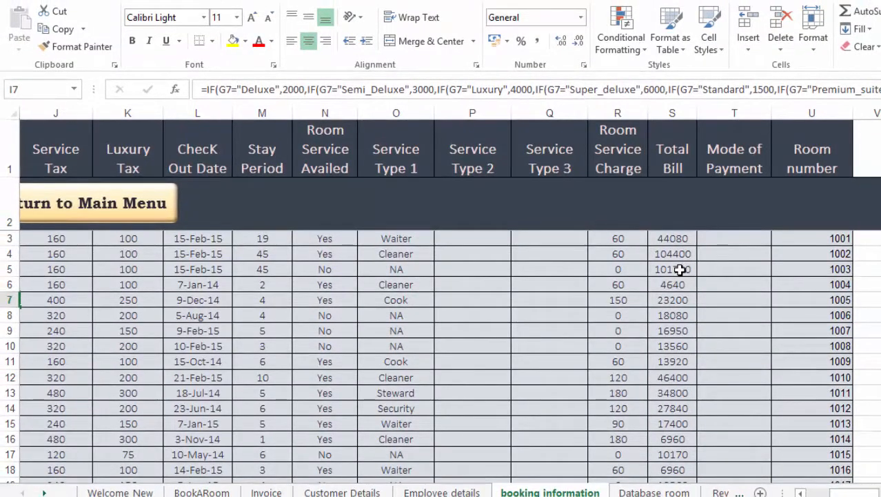
double_click(680, 269)
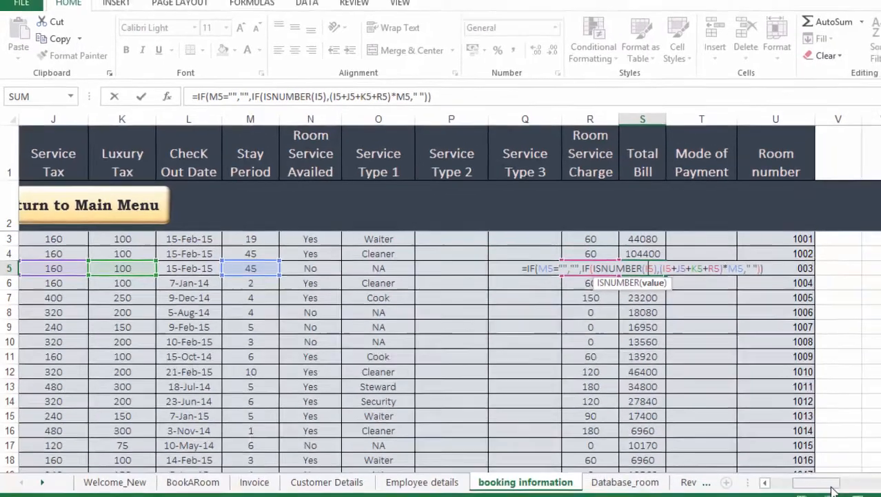
left_click_drag(869, 492, 852, 493)
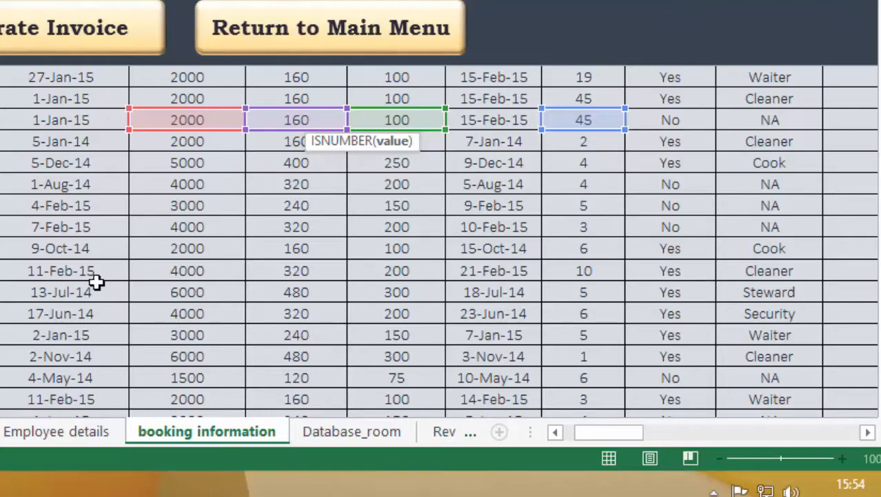
key("Escape")
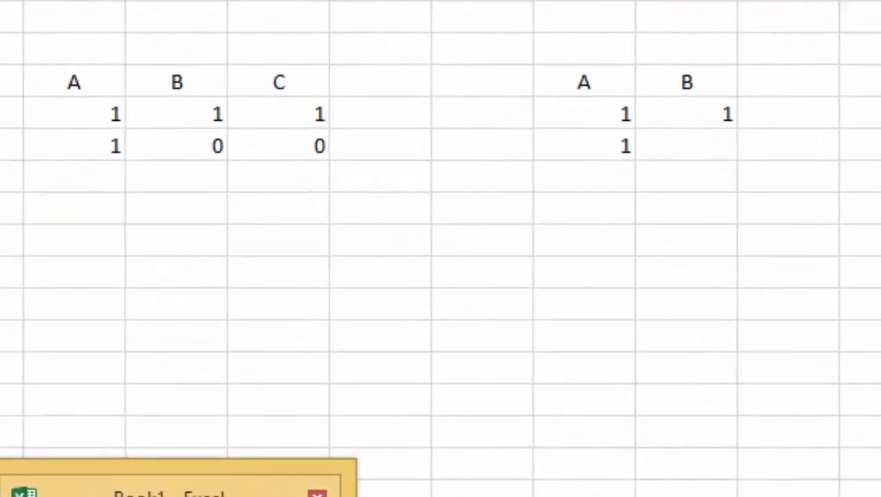
Switch to the Book1 workbook and examine the A, B and C example table, its headers and both value rows.
left_click(89, 451)
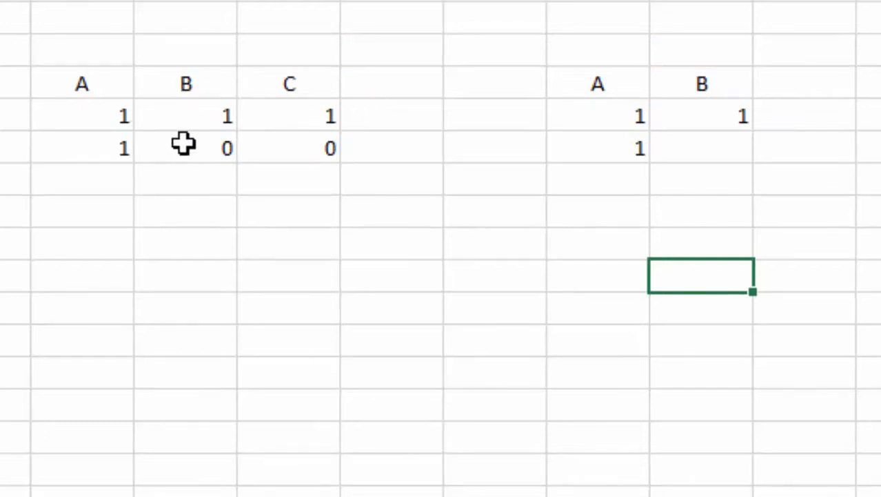
left_click(104, 83)
left_click(187, 91)
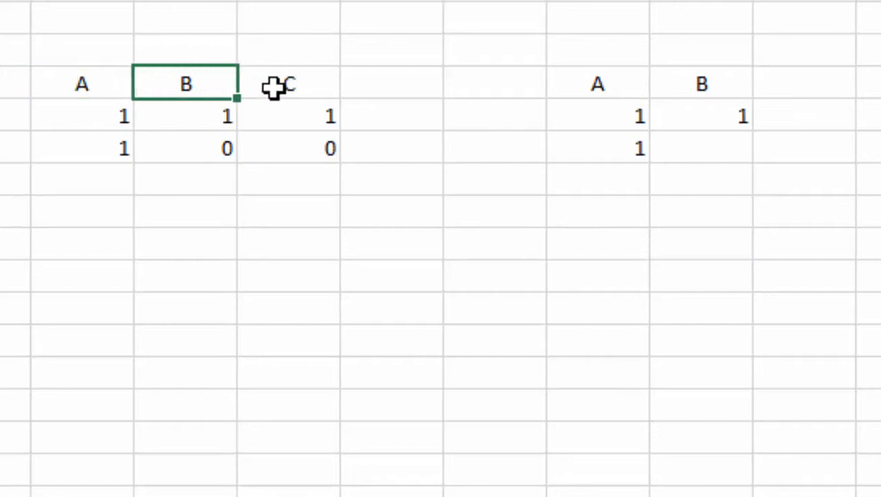
left_click(272, 86)
left_click(78, 81)
left_click(216, 91)
left_click(289, 88)
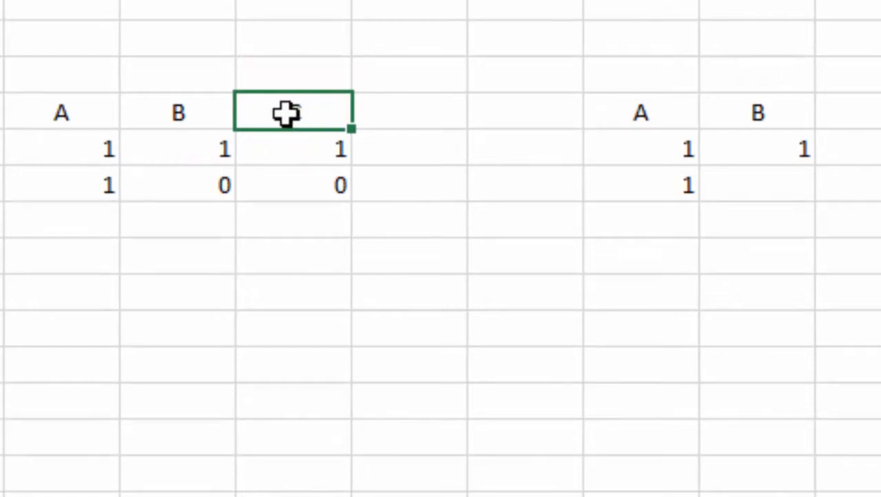
left_click(81, 148)
left_click(146, 152)
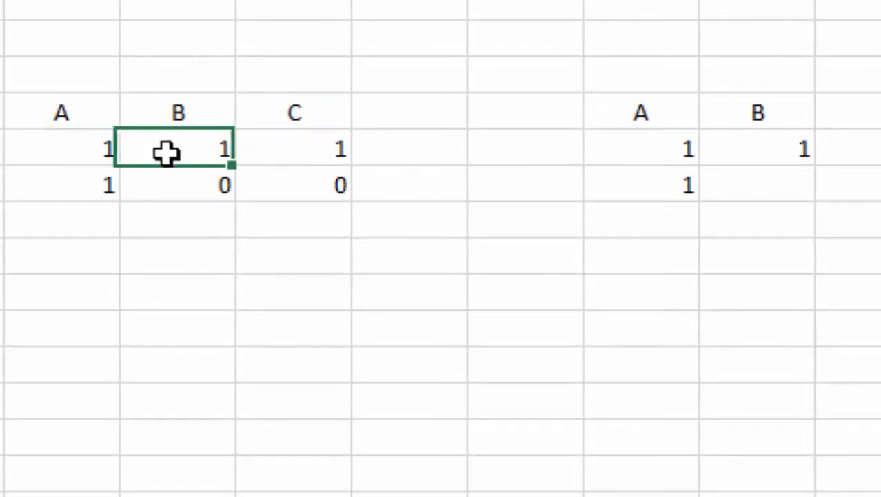
left_click(301, 150)
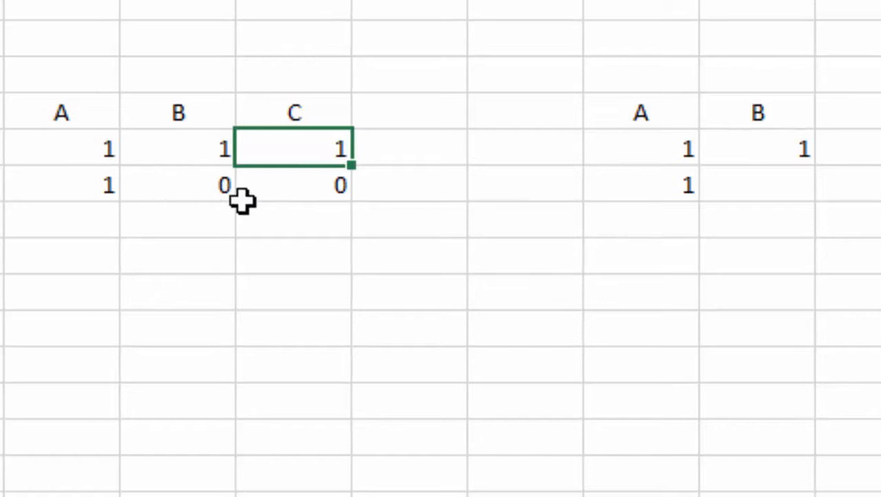
left_click(314, 190)
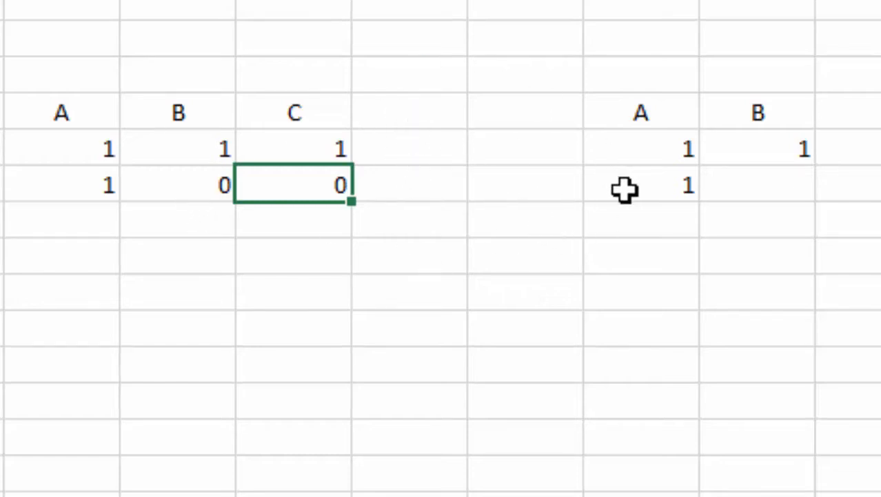
Enter the label "result" beside the output cell of the A and B example table.
left_click(542, 195)
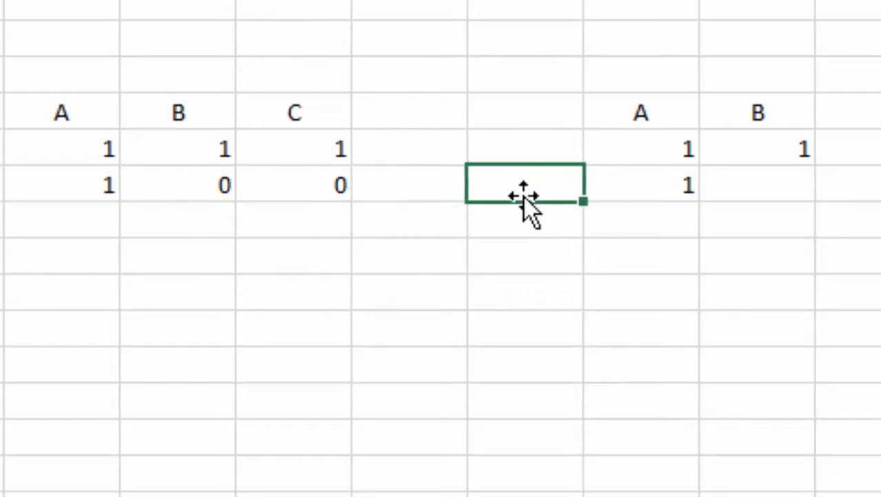
type("result")
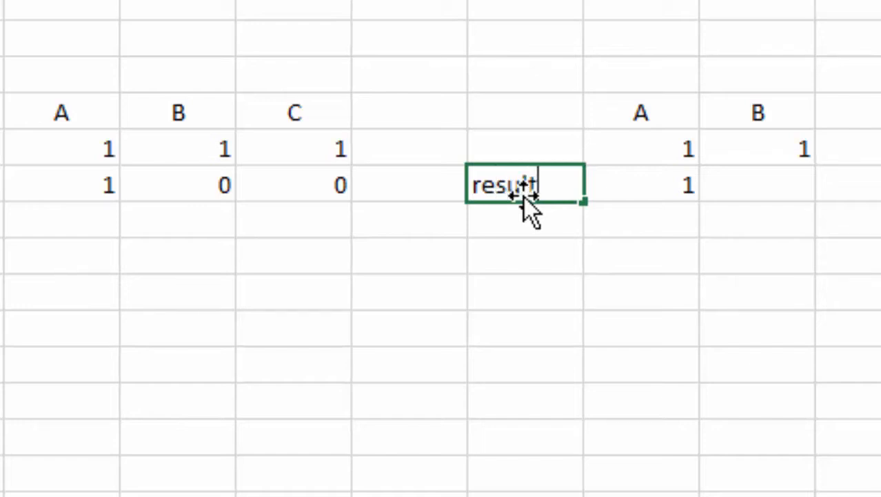
left_click(647, 187)
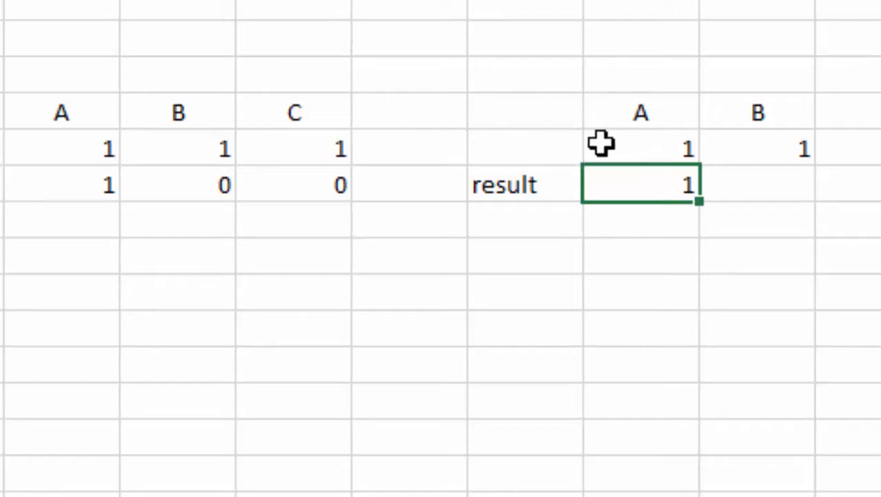
Test the result formula by setting the A input to 0 and then restoring it to 1.
left_click(646, 146)
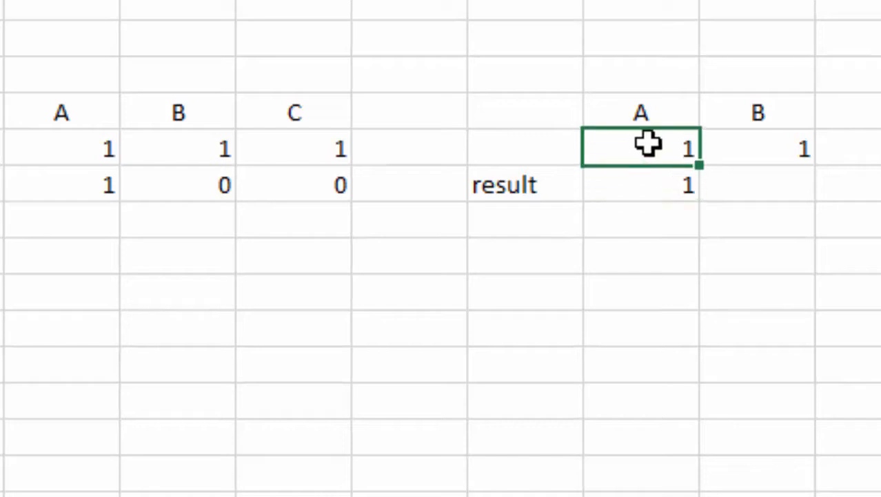
key("Return")
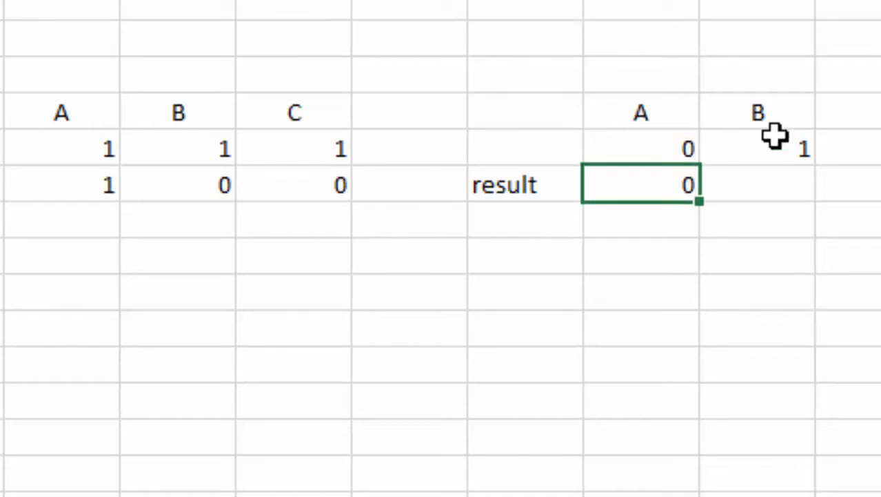
left_click(678, 147)
type("1")
key("Return")
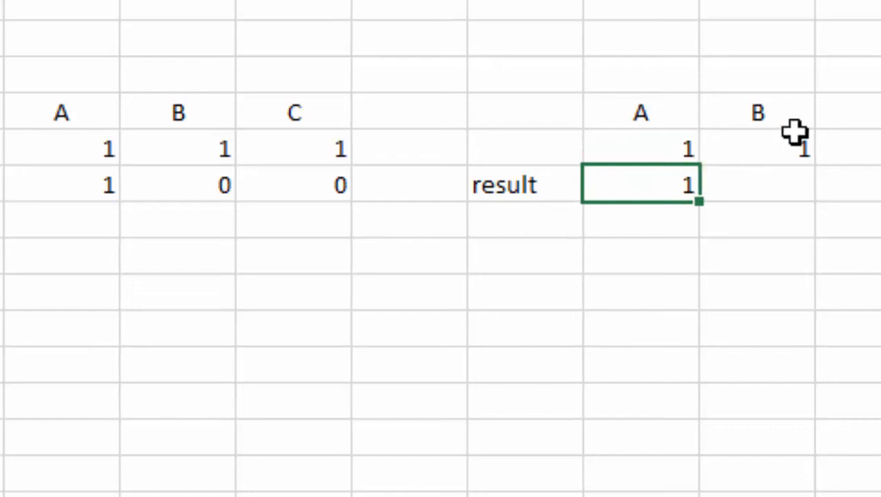
Clear the existing nested IF formula from the result cell of the A and B table.
double_click(664, 182)
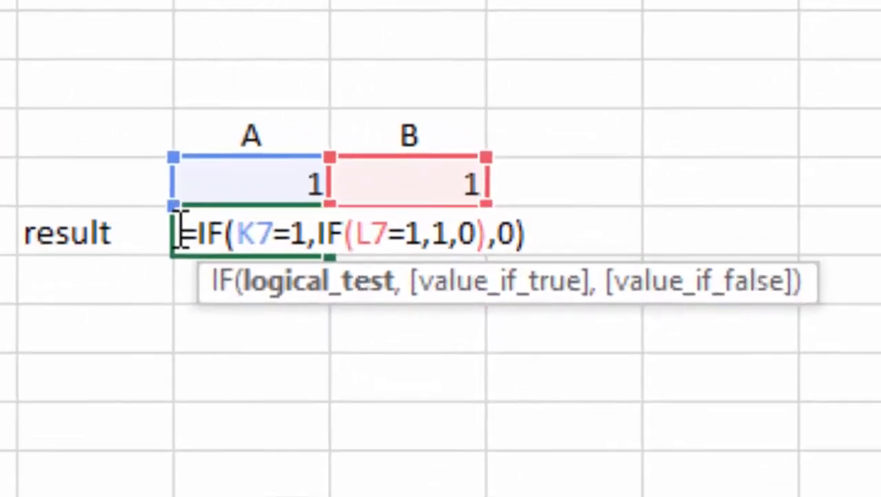
left_click_drag(181, 231, 550, 245)
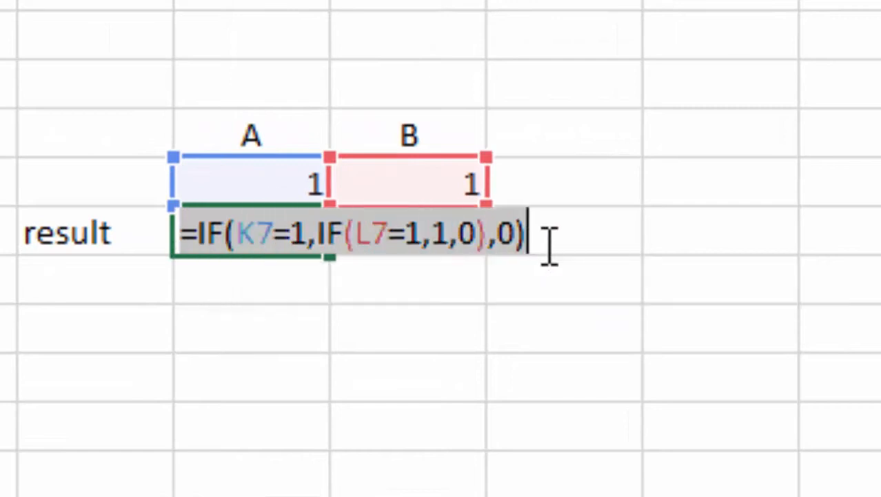
key("BackSpace")
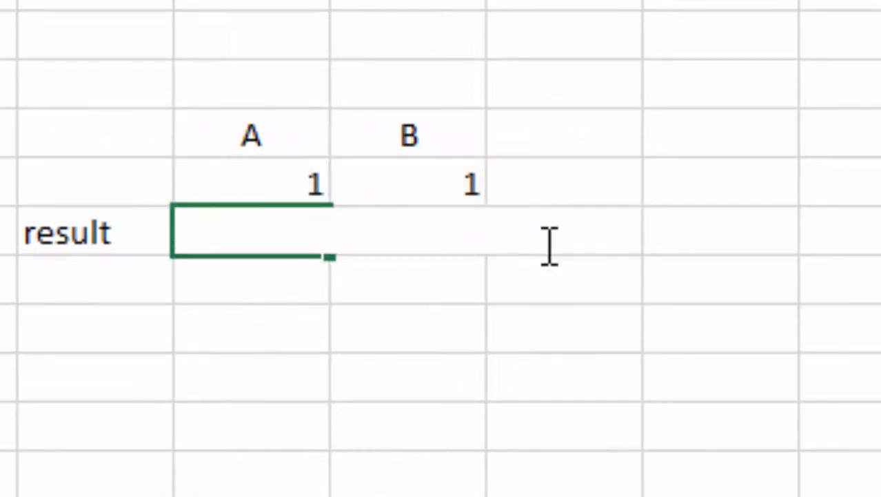
Start an IF formula in the result cell with the logical test K7=1, referencing the A input.
type("=if")
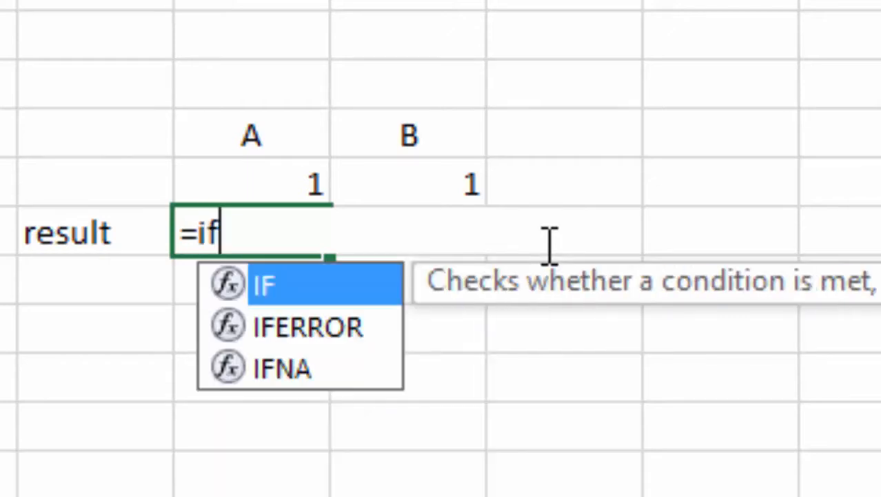
double_click(291, 289)
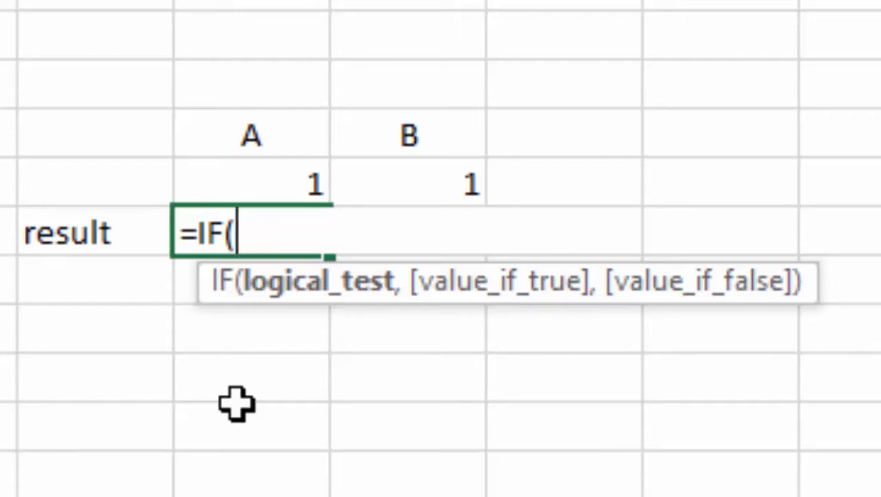
left_click(276, 182)
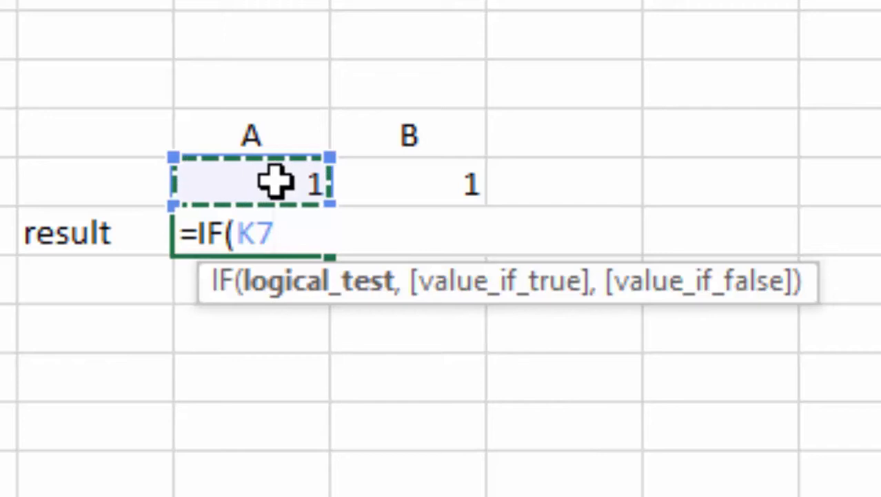
type("=")
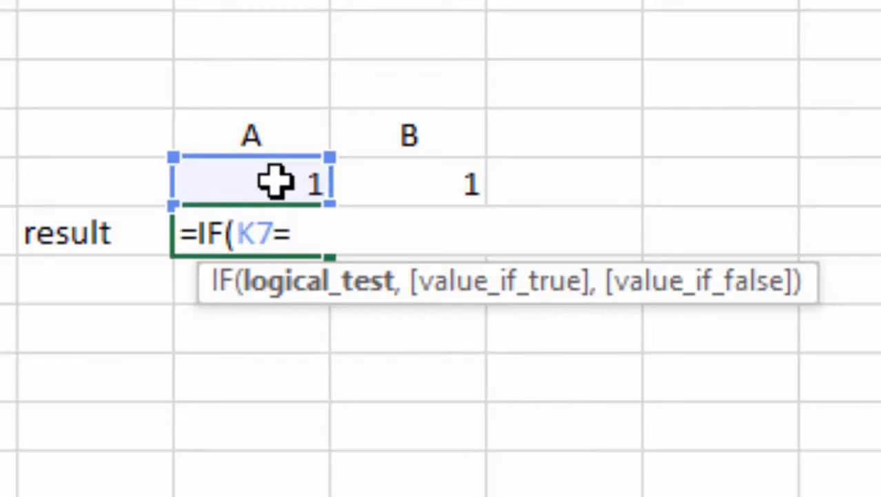
type("1")
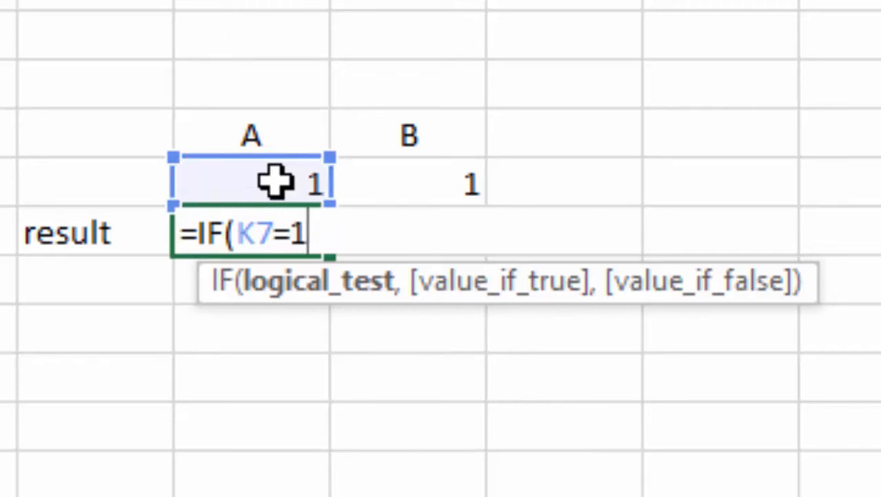
type(",")
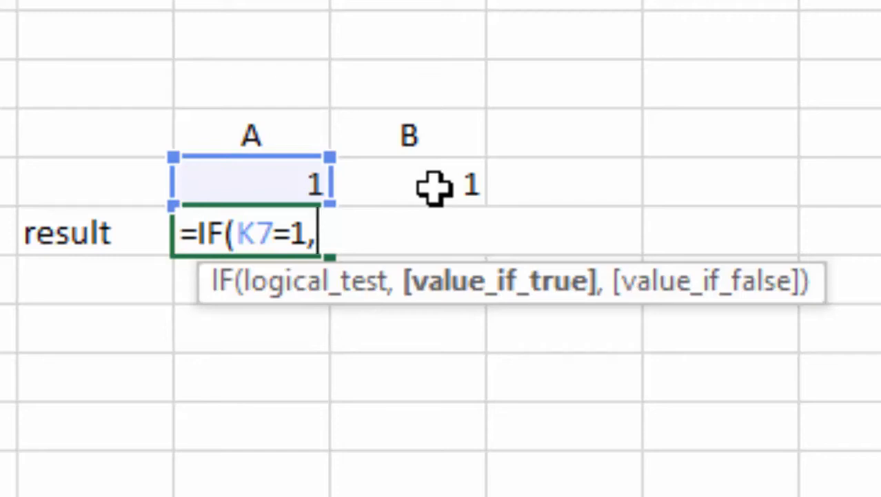
Nest IF(L7=1,1,0) as the value-if-true argument of the result formula, referencing the B input.
type("if")
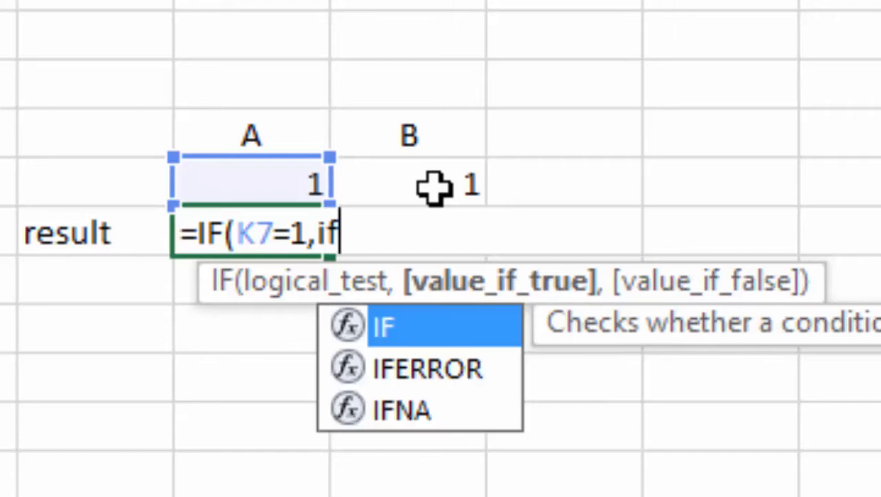
double_click(423, 330)
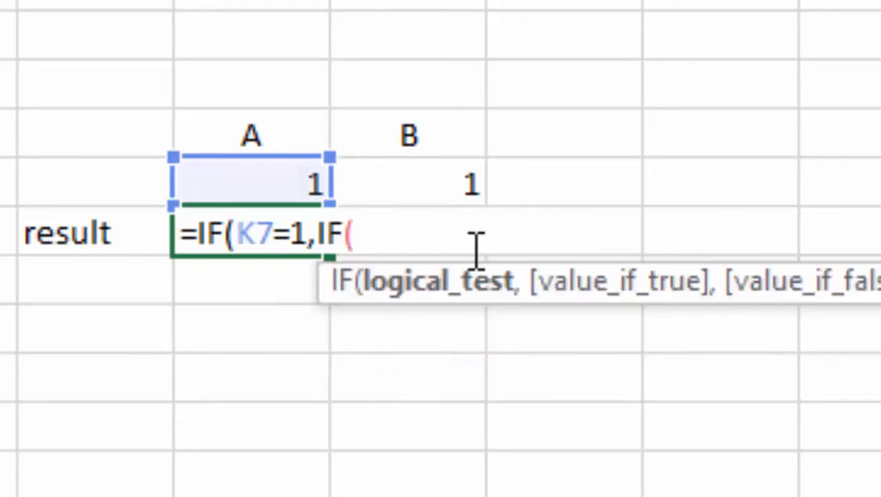
left_click(412, 184)
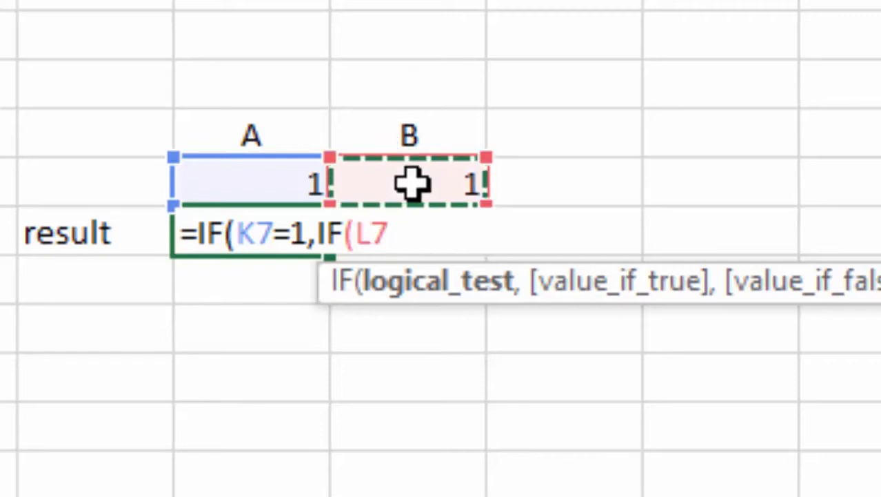
type("=")
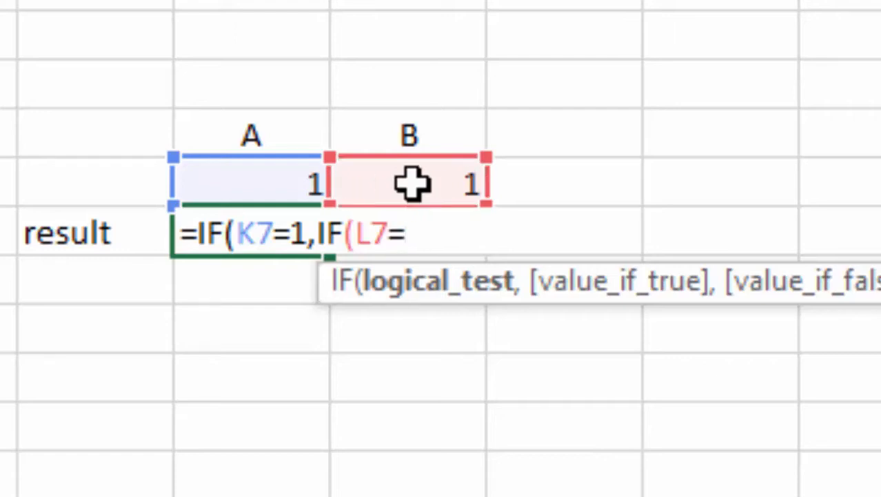
type("1")
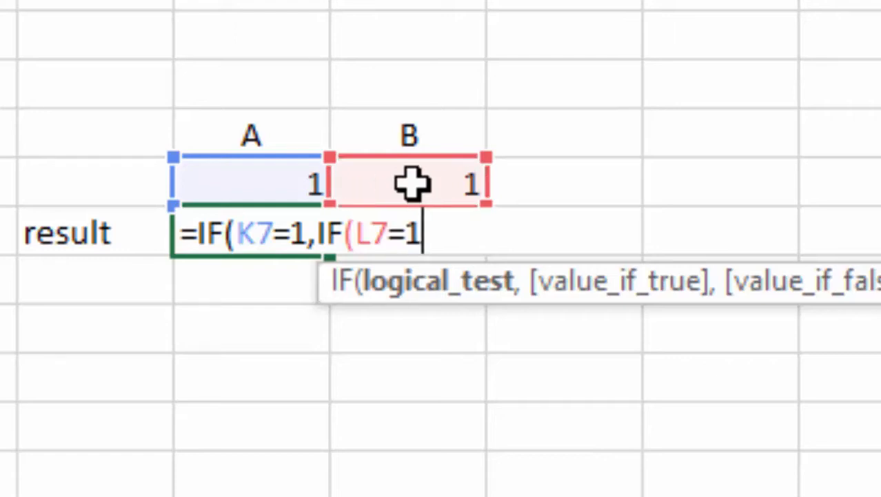
type(",1")
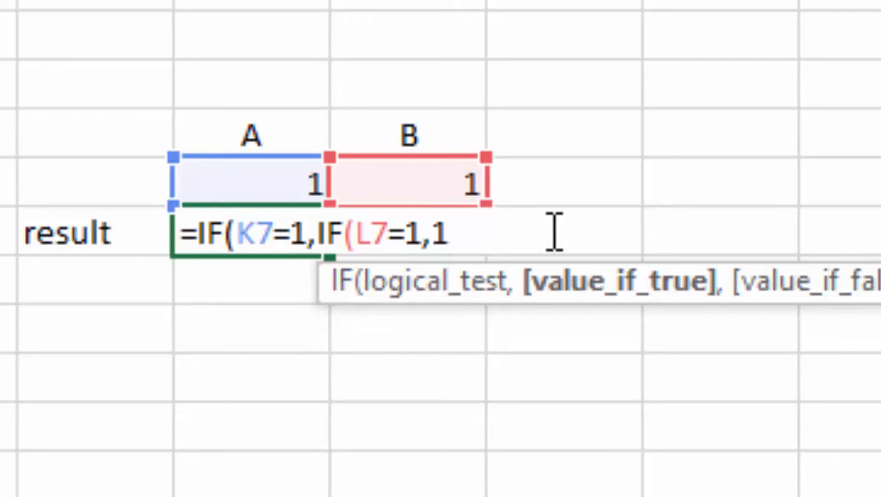
type(",0")
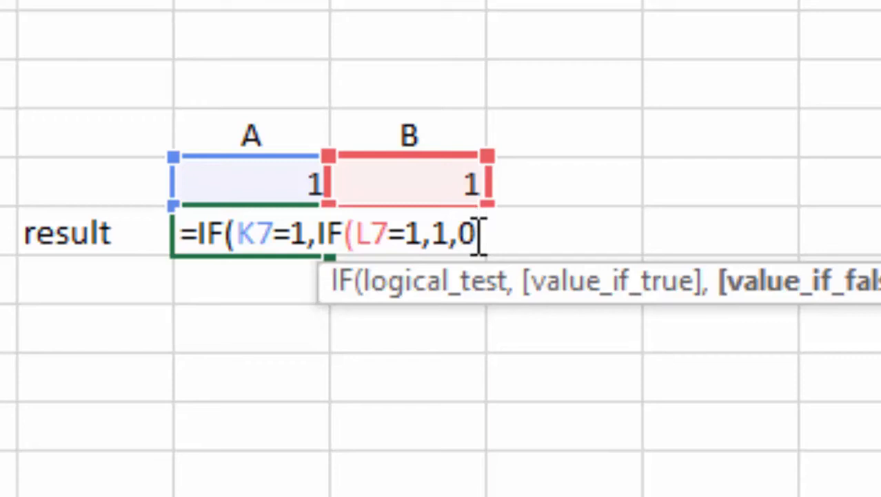
type(")")
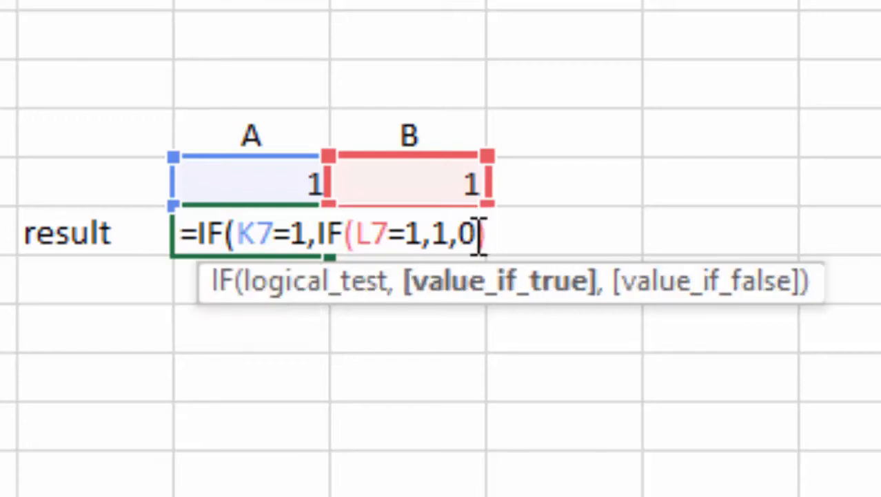
Complete the result formula with 0 as the outer value-if-false argument and commit it.
type(",")
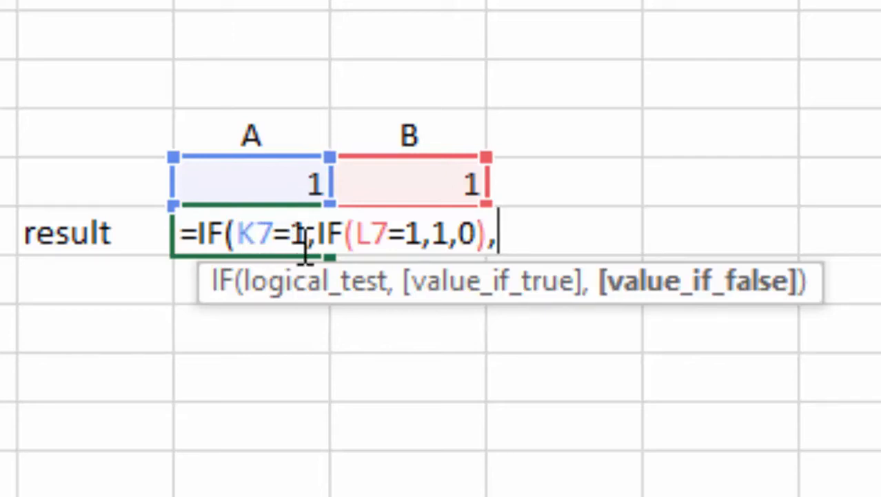
type("0")
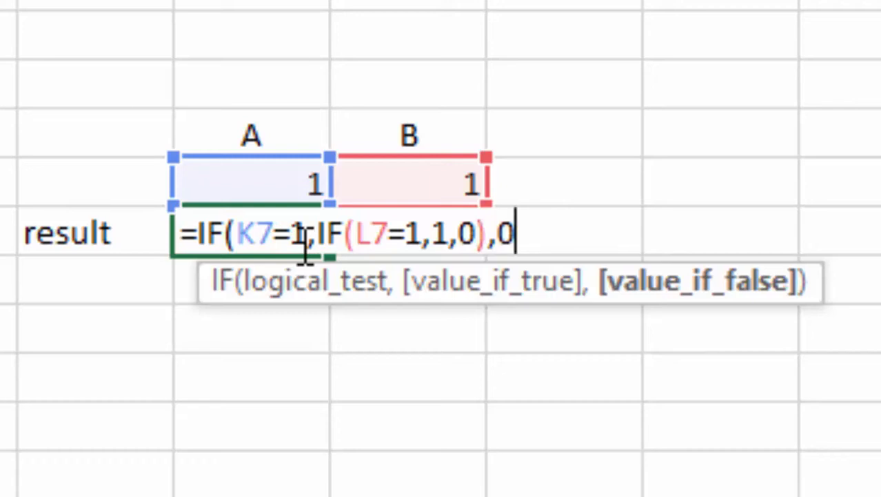
type(")")
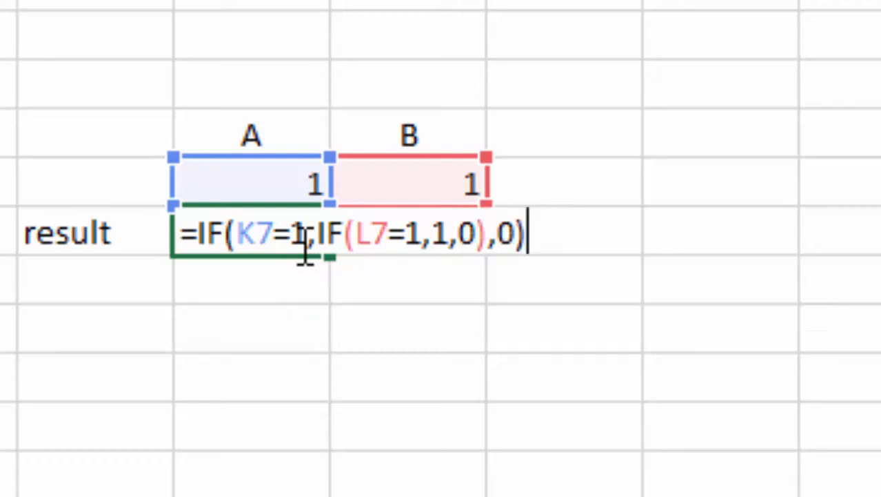
key("Return")
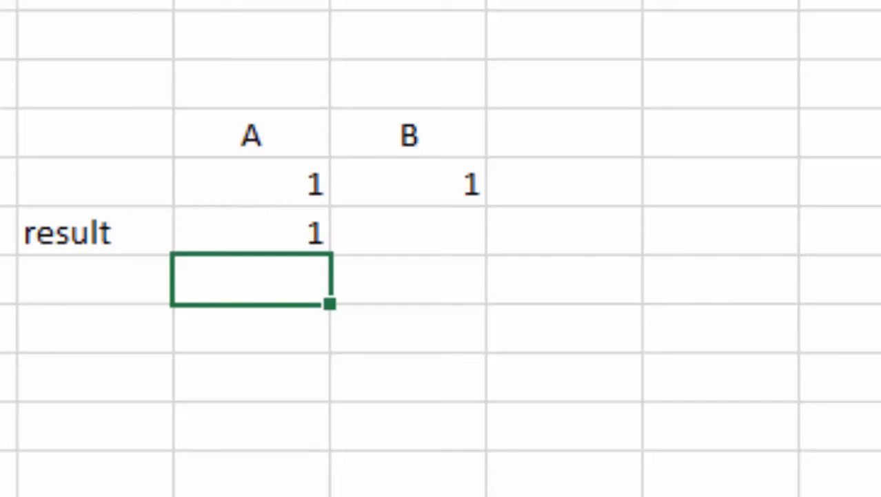
Test the result formula by setting the A and B inputs to 0 and then restoring both to 1.
left_click(233, 189)
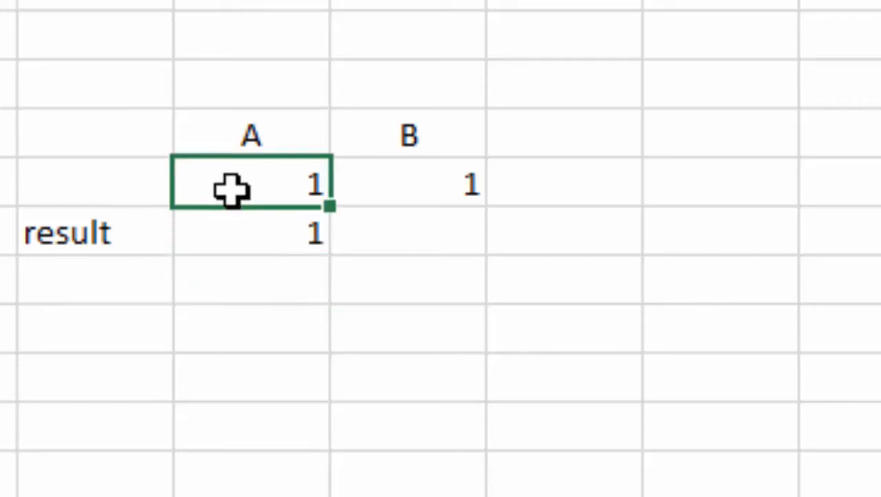
key("Return")
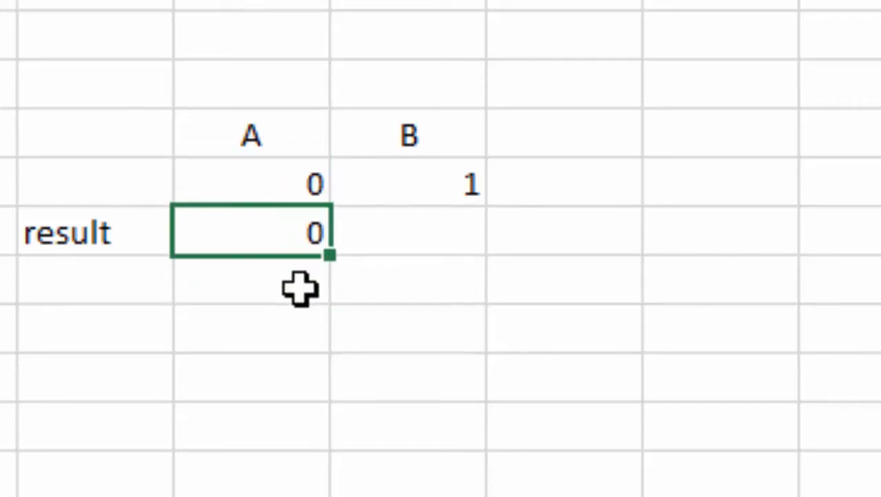
left_click(421, 183)
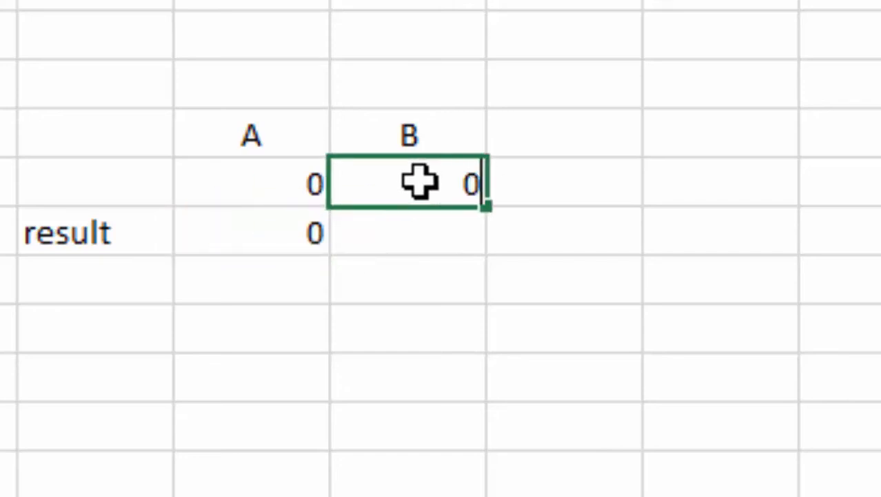
type("0")
key("Return")
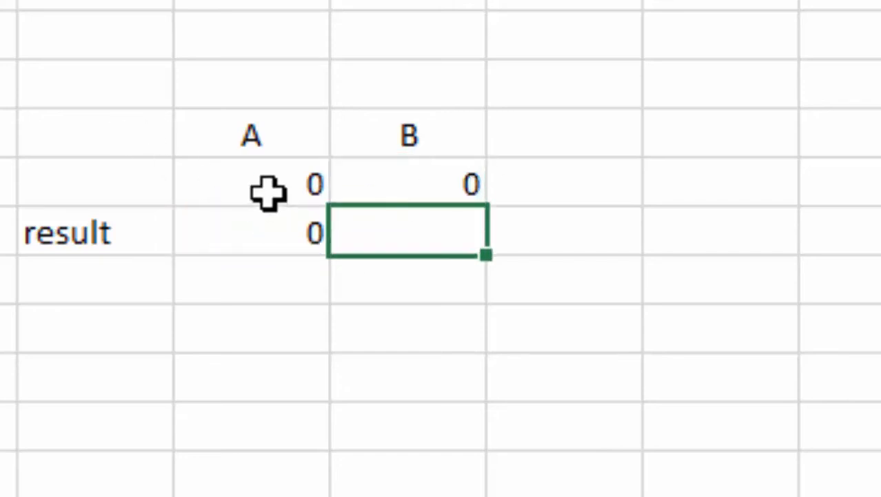
left_click(278, 170)
type("1")
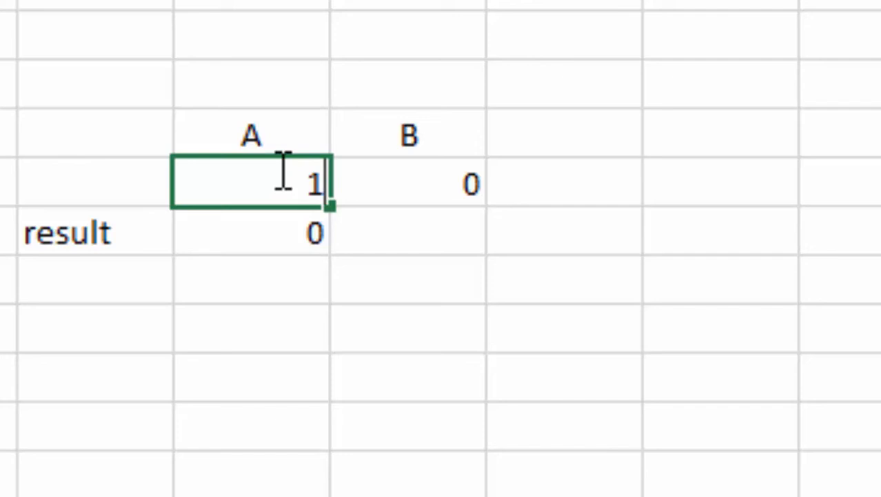
left_click(461, 169)
key("Return")
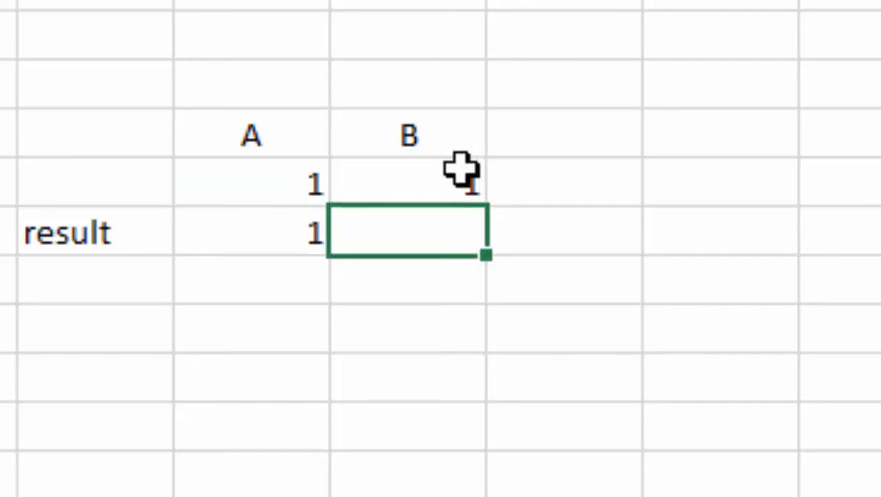
Switch to the hotel reservation workbook and inspect the row 3 Total Bill and Basic Rent formulas, leaving both unedited.
left_click(203, 236)
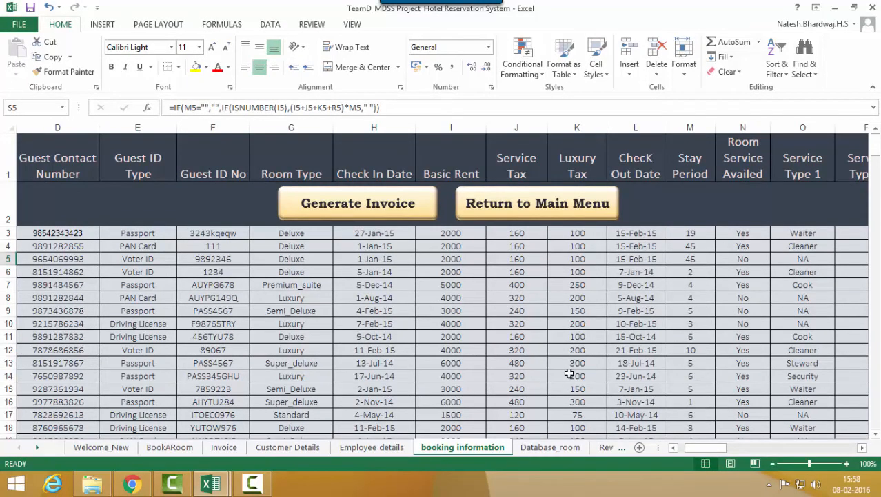
left_click_drag(710, 449, 731, 448)
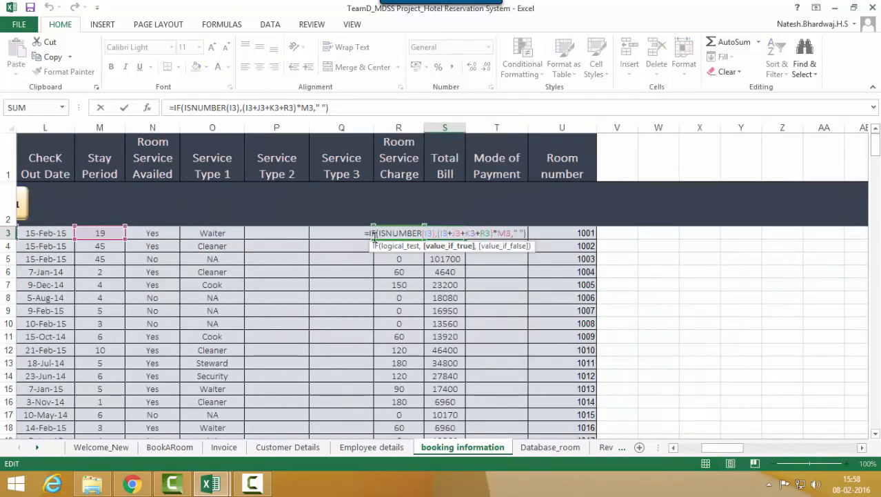
key("Return")
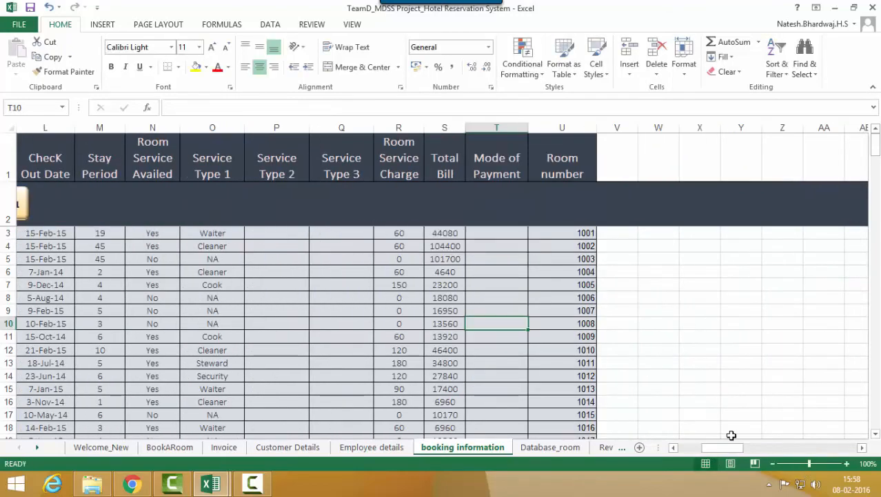
left_click_drag(730, 447, 710, 447)
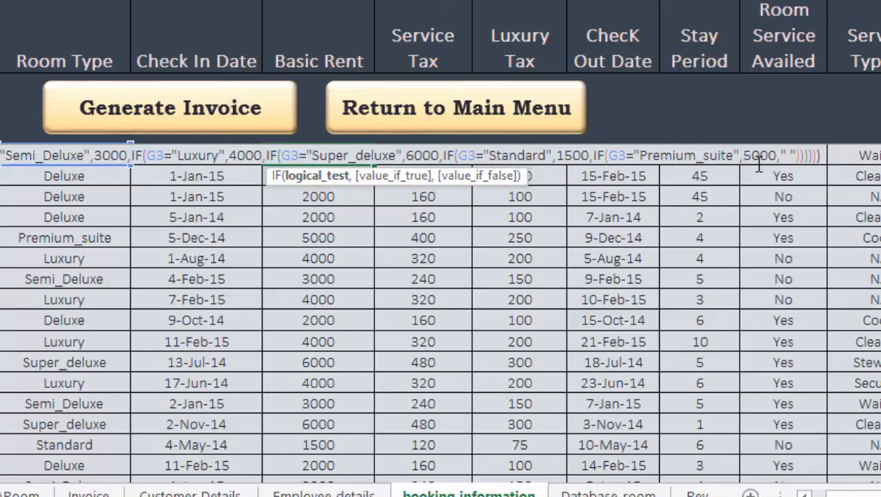
key("Return")
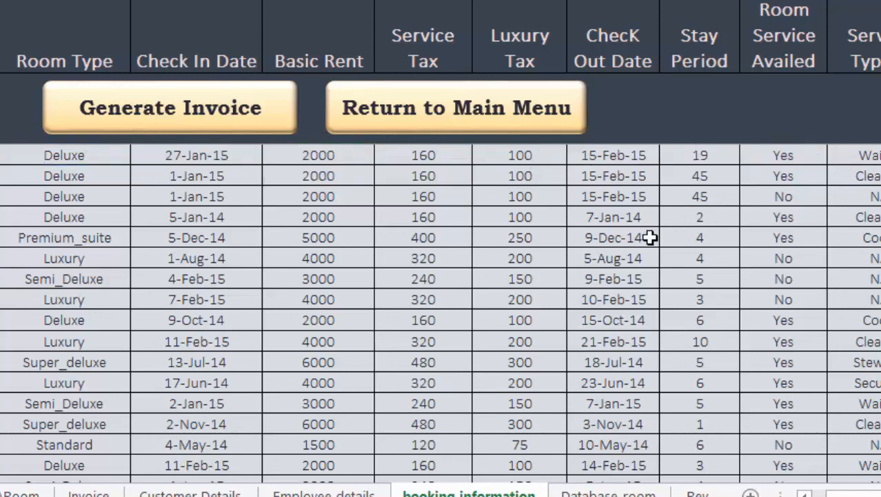